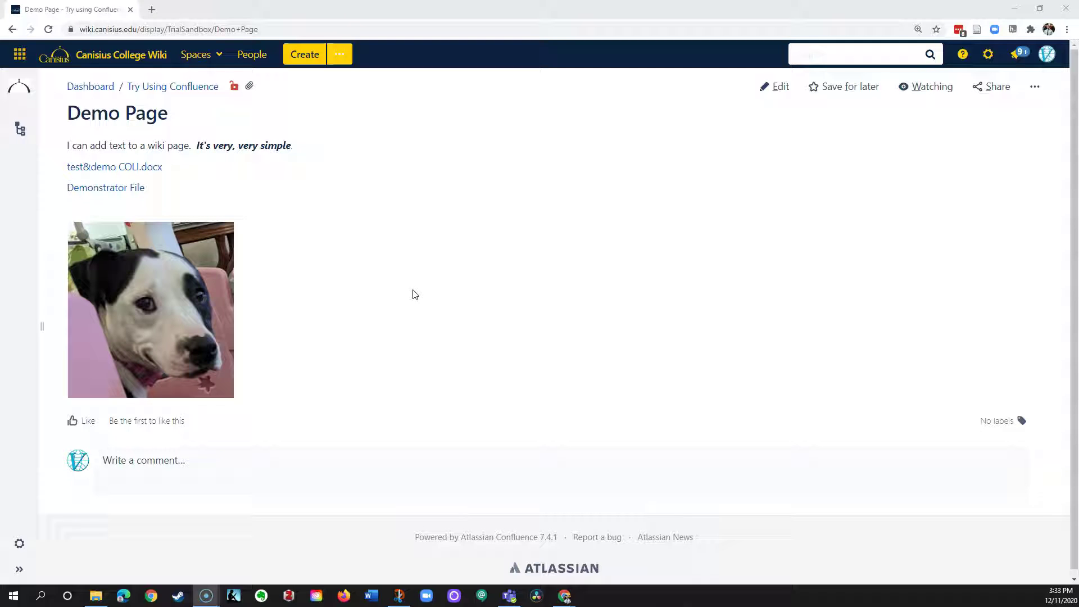
Step: Preview the test&demo COLI.docx attachment, scroll through it, and close the preview
left_click(430, 297)
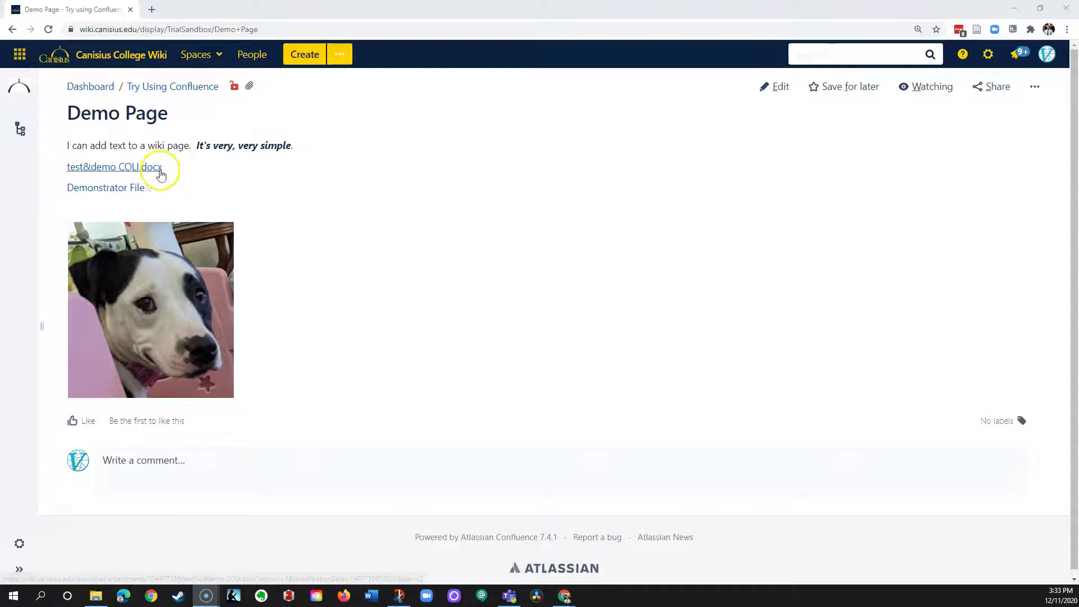
left_click(134, 167)
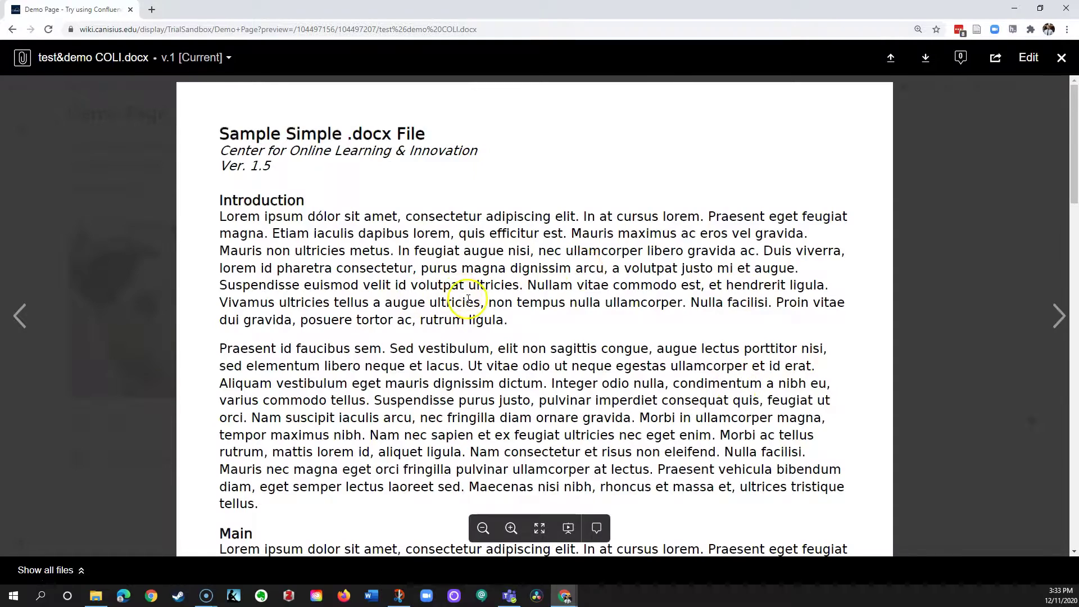
scroll(477, 308, "down", 15)
scroll(477, 308, "down", 5)
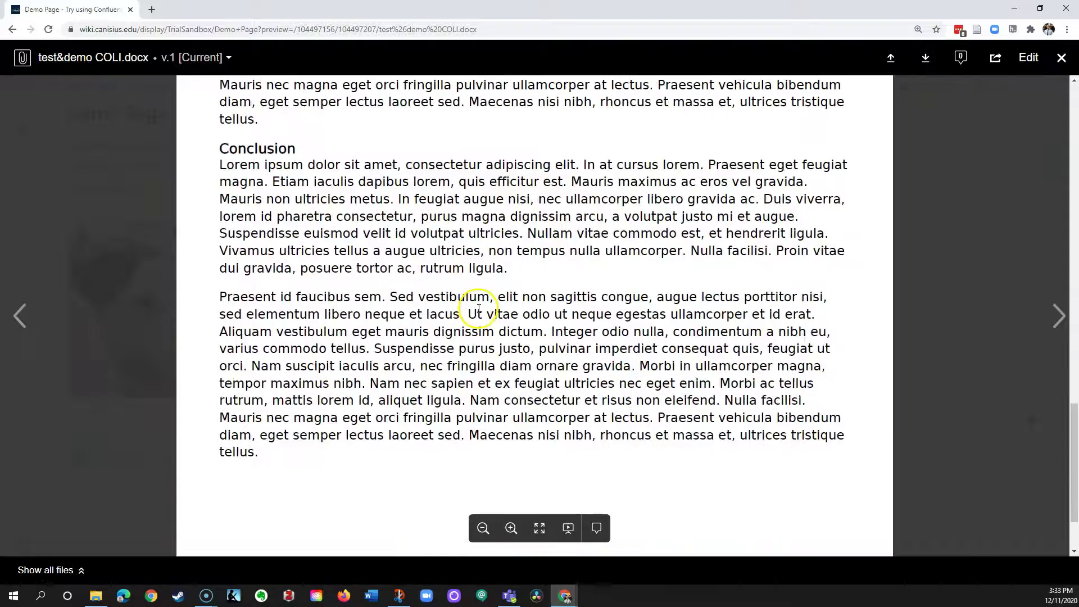
scroll(478, 308, "up", 20)
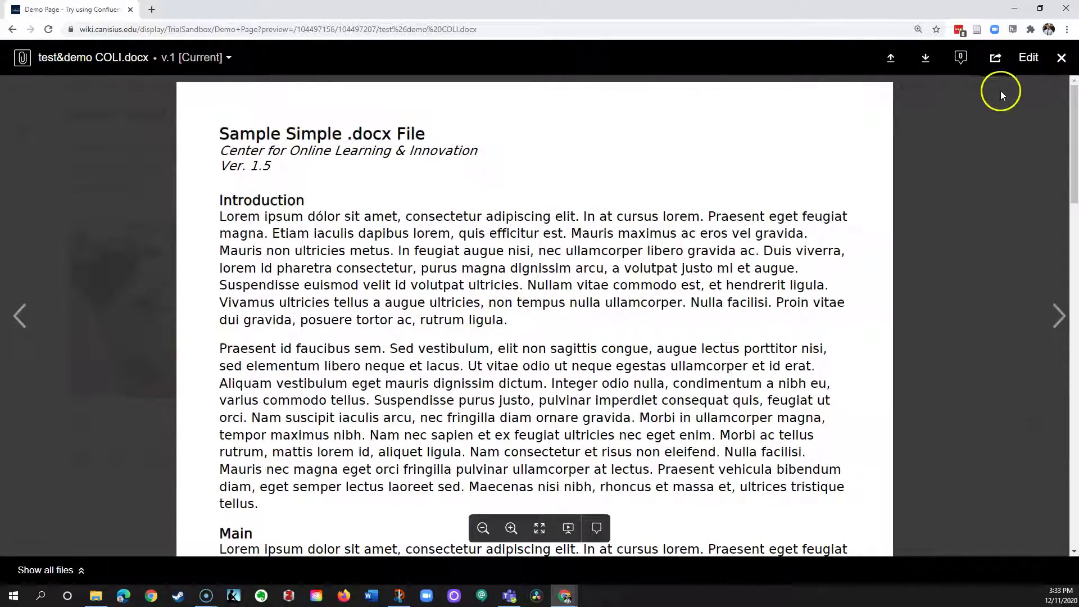
left_click(1061, 58)
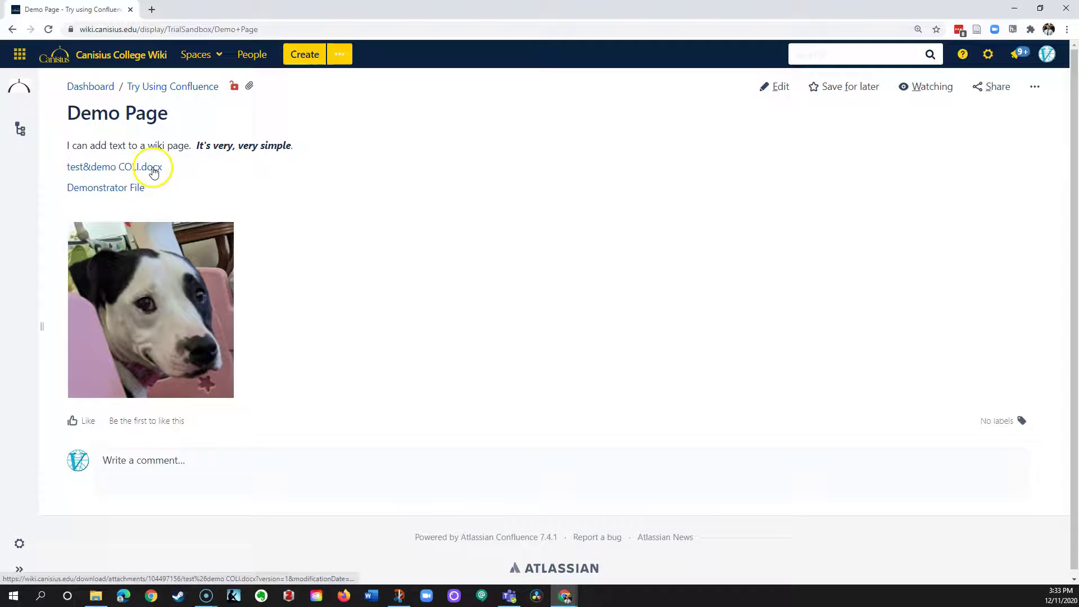
Step: Preview the file behind the Demonstrator File link, then close it
left_click(104, 193)
scroll(426, 337, "down", 10)
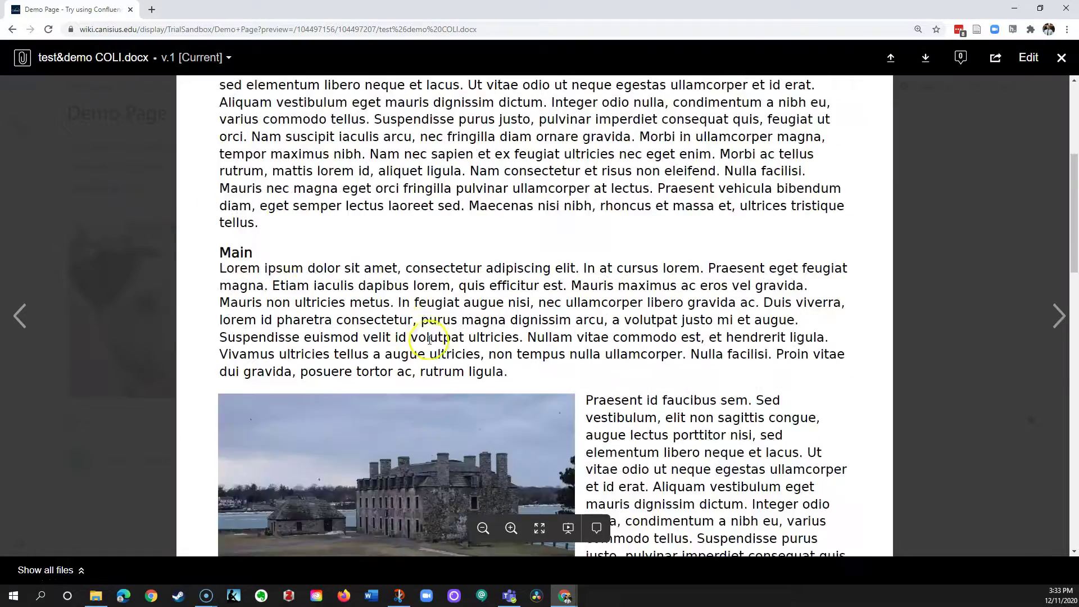
scroll(425, 340, "up", 10)
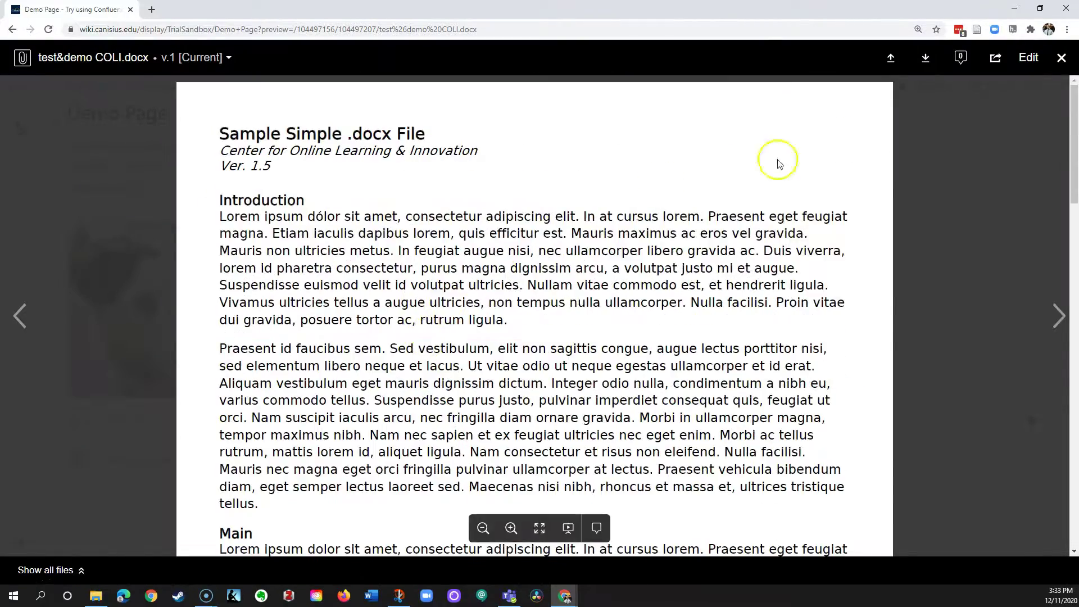
key("Escape")
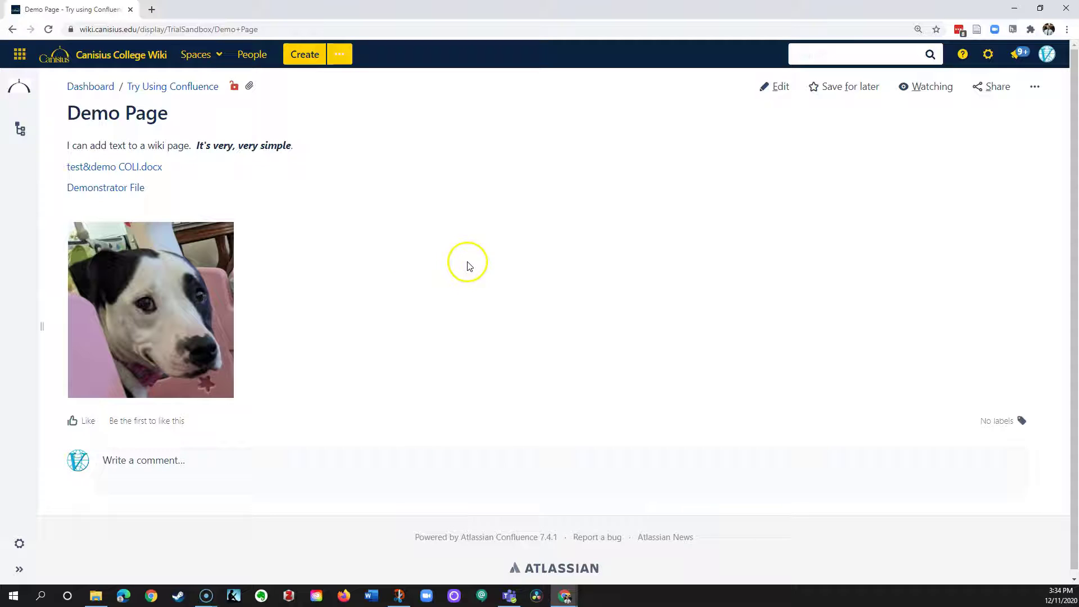
Step: Edit the Demo Page and bring up Insert files and images below the dog photo
left_click(775, 88)
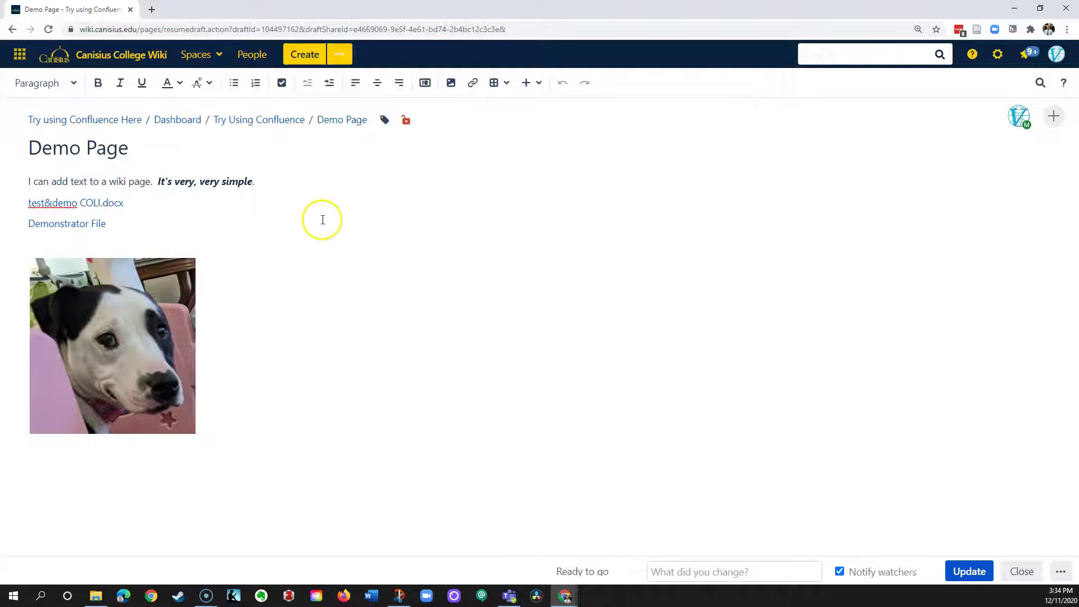
left_click(89, 455)
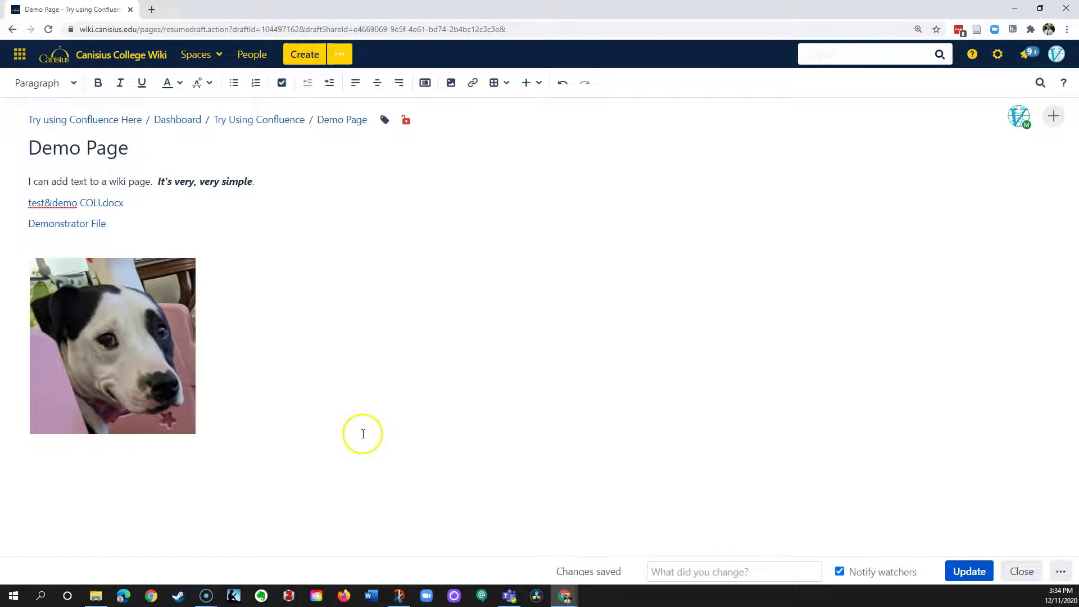
left_click(452, 86)
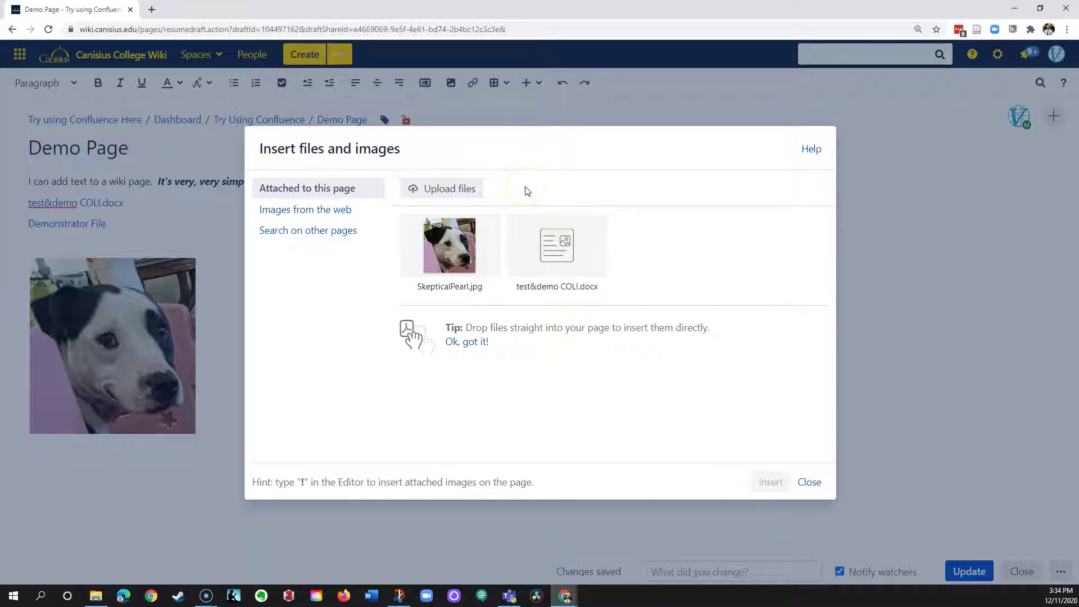
Step: Upload test&demo COLI.pdf from the Test & Demo folder to the Demo Page
left_click(448, 189)
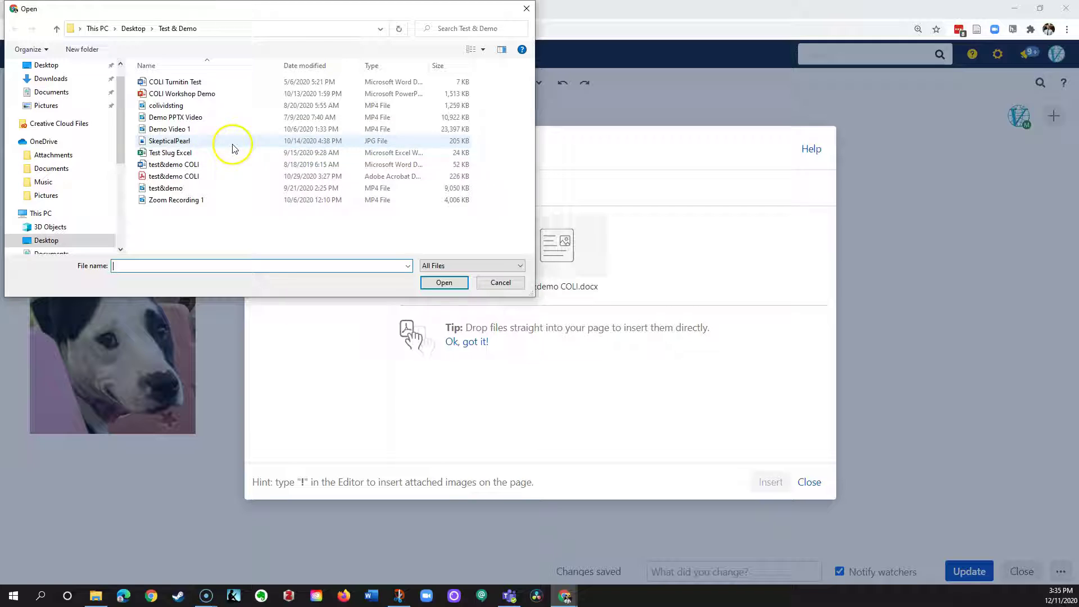
left_click(171, 177)
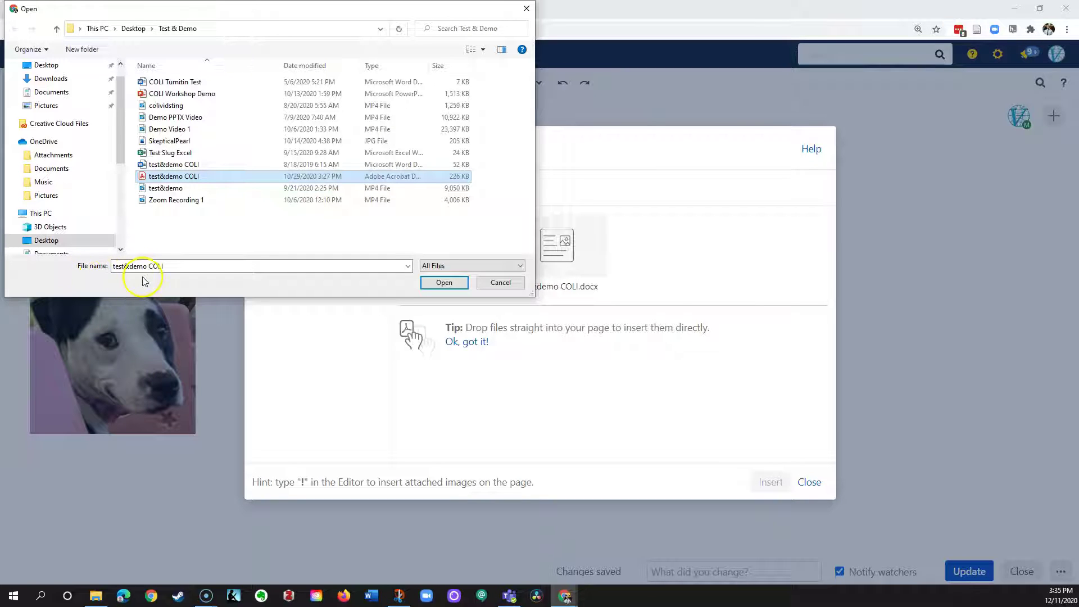
left_click(434, 286)
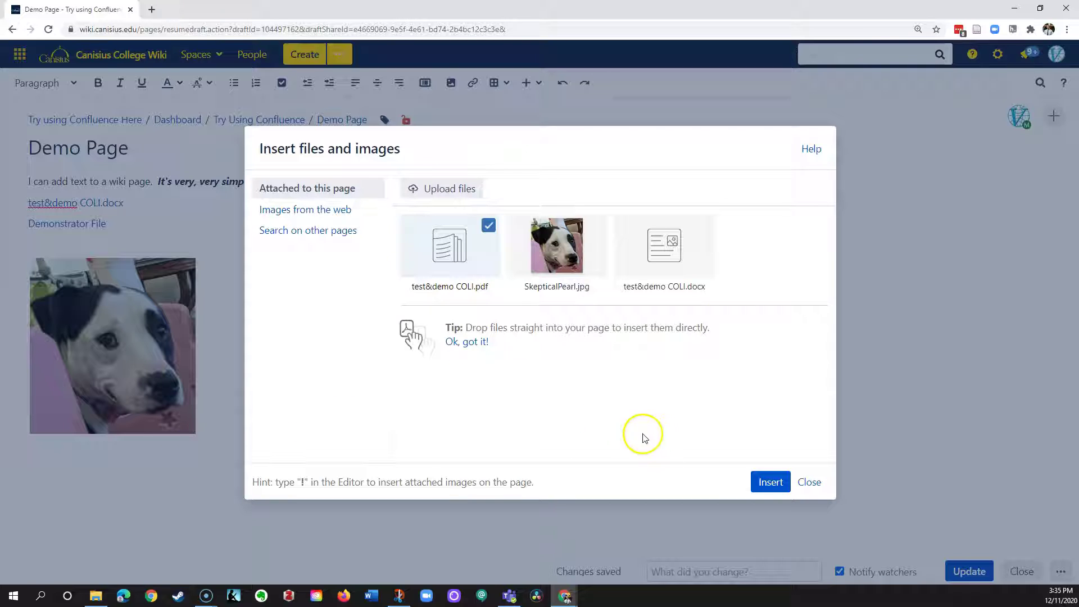
Step: Insert the uploaded test&demo COLI.pdf into the page below the dog photo
left_click(771, 484)
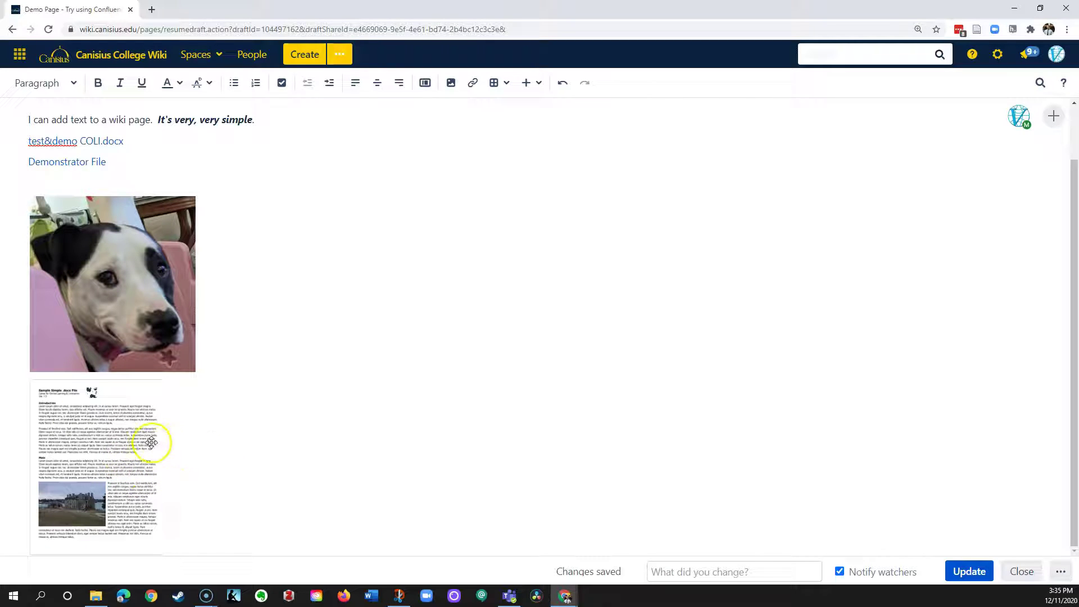
Step: Switch the embedded test&demo COLI PDF preview to display as a text link
left_click(118, 439)
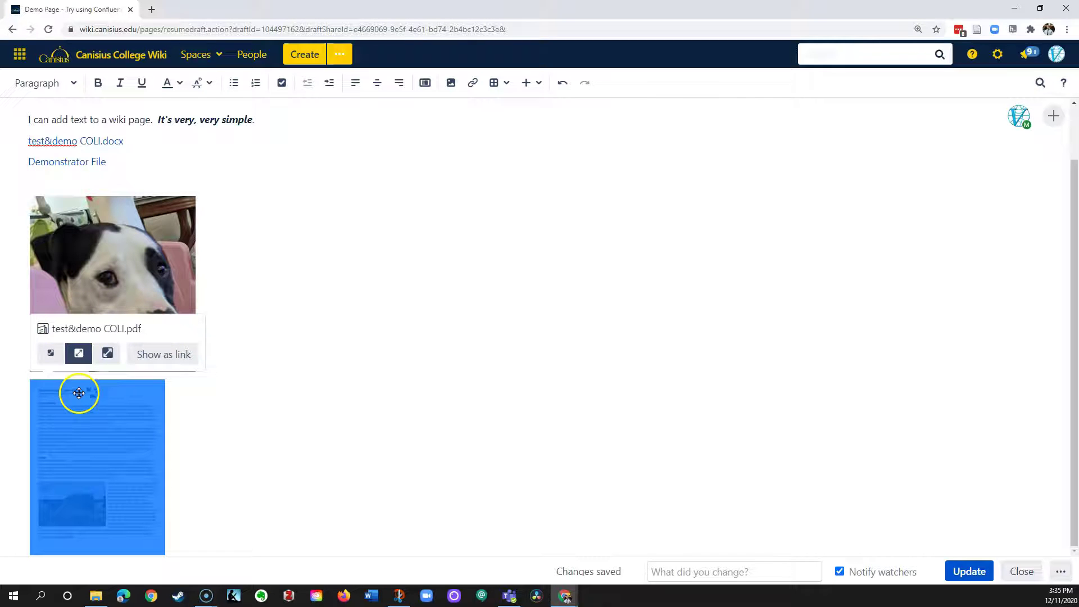
left_click(172, 356)
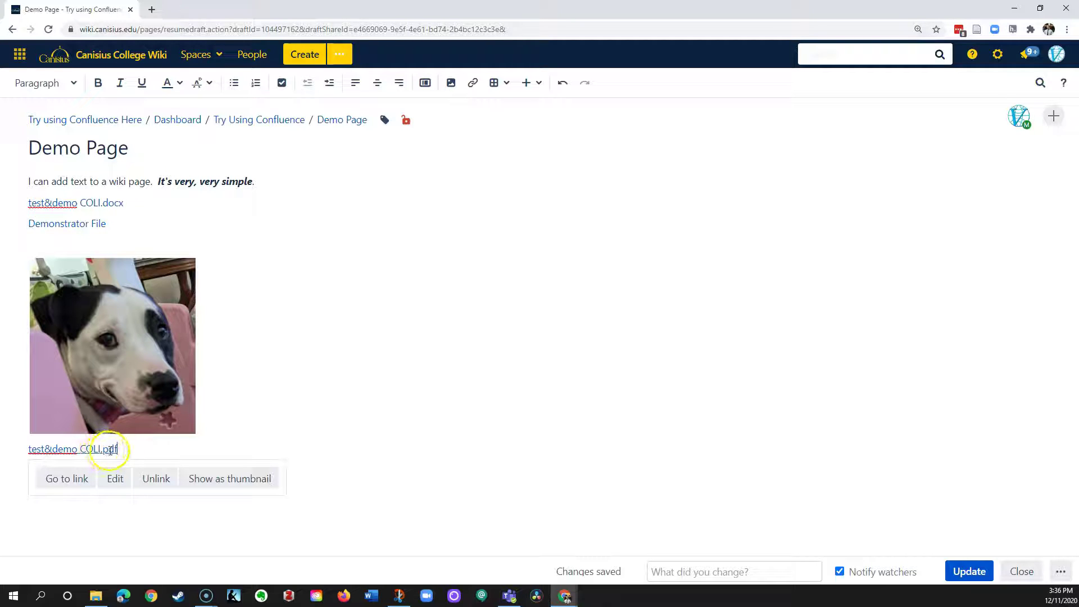
Step: Change the PDF link's text to 'Another Demonstrator File'
left_click(114, 479)
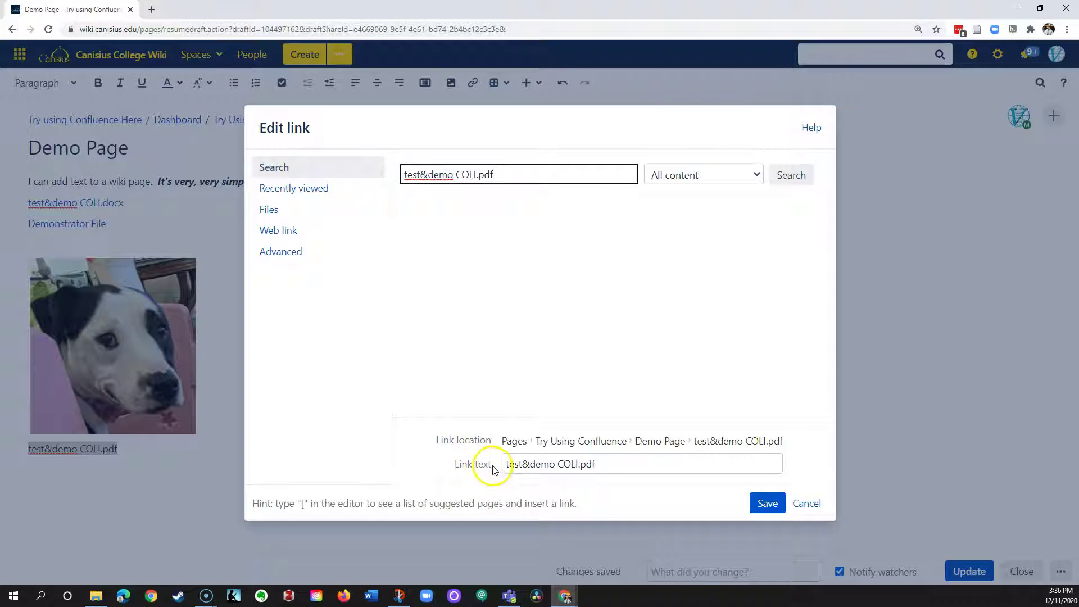
left_click_drag(598, 468, 503, 466)
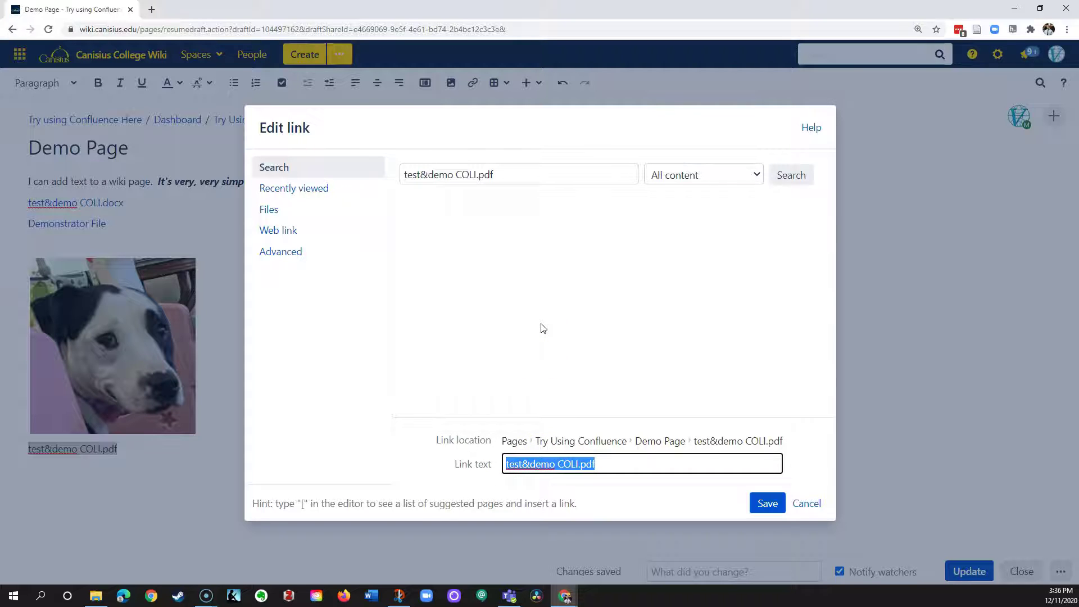
type("Another Demonstrator File")
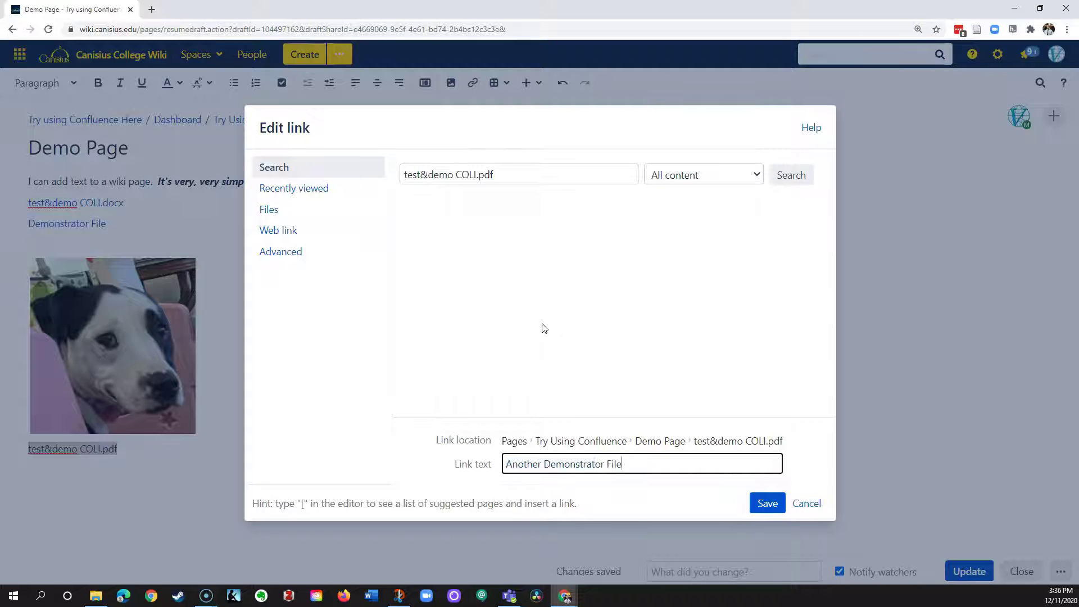
left_click(768, 504)
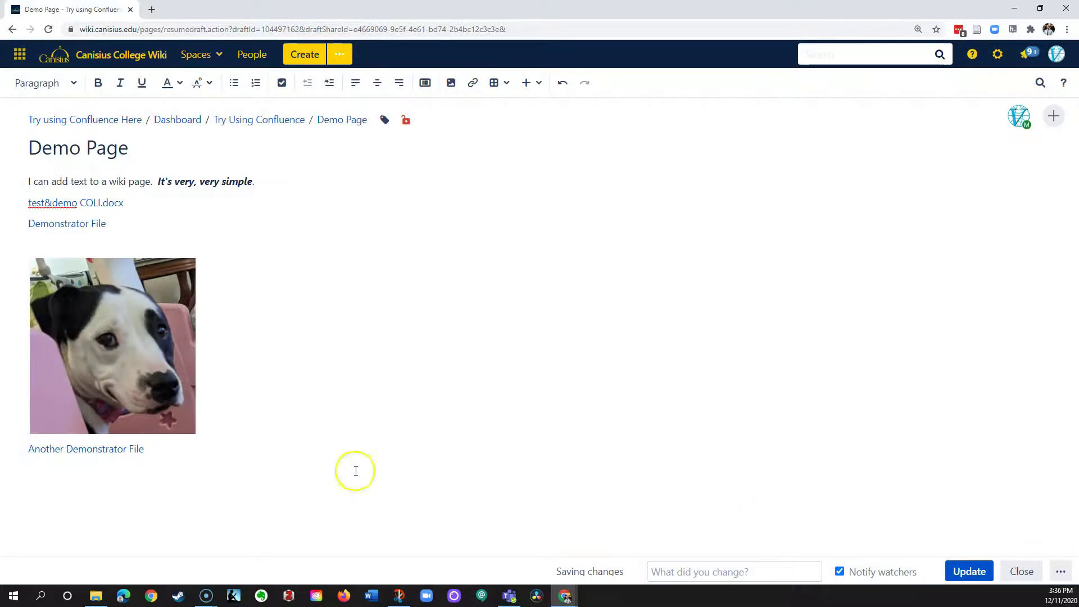
Step: Publish the Demo Page with the Another Demonstrator File link via Update
left_click(171, 449)
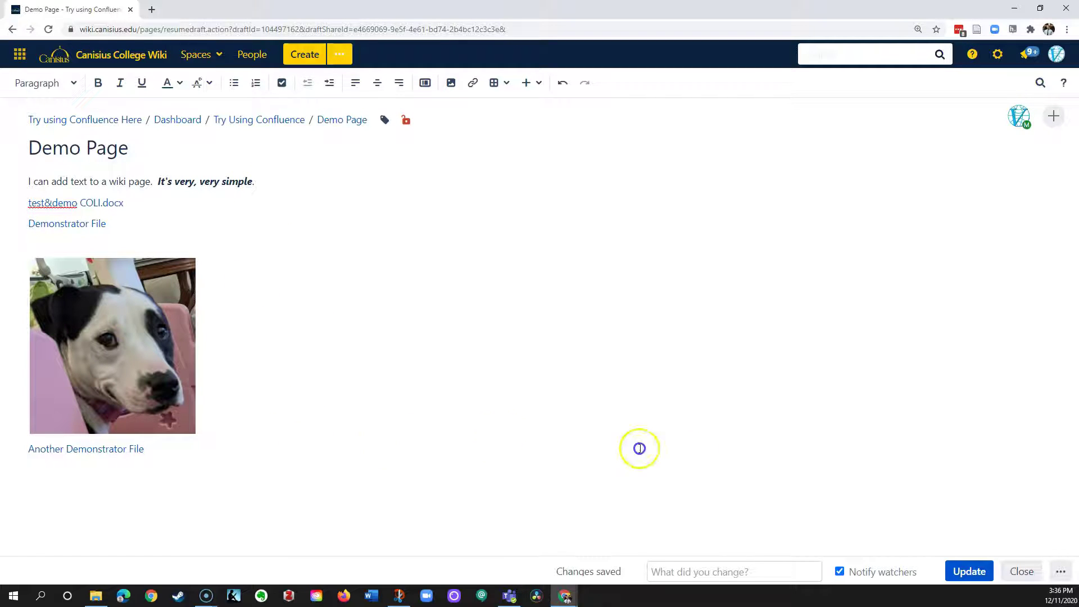
left_click(968, 571)
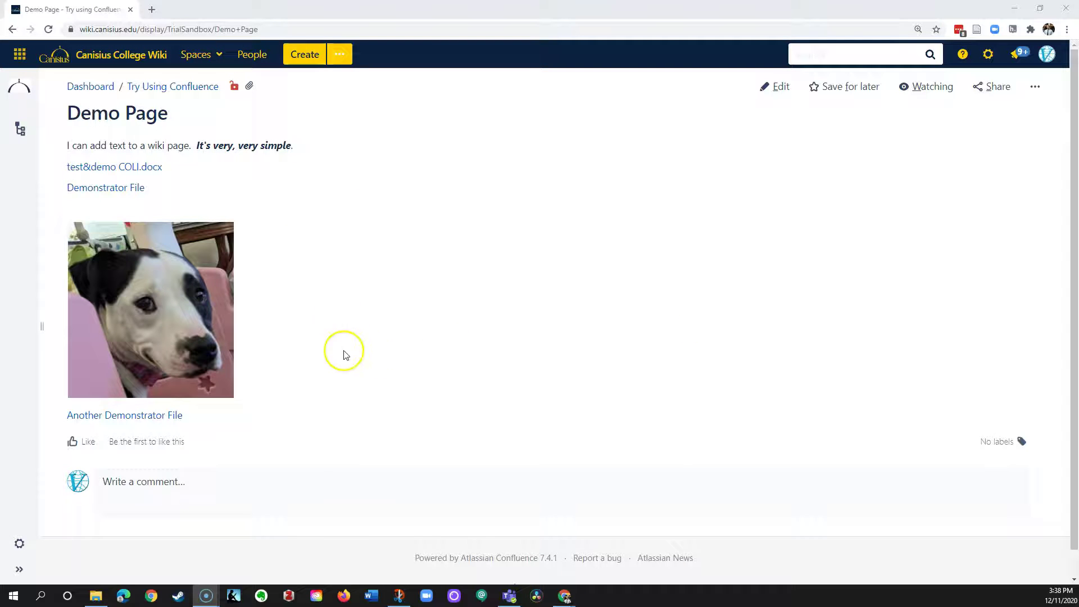
Step: Reopen the Demo Page for editing and check the test&demo COLI.docx and Demonstrator File links
left_click(774, 90)
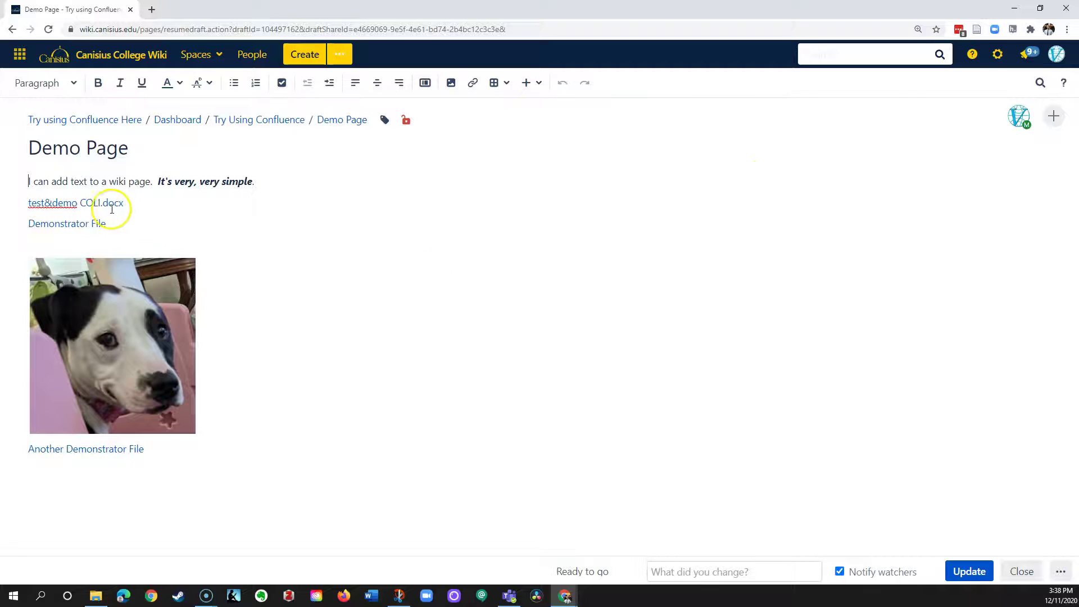
left_click(81, 203)
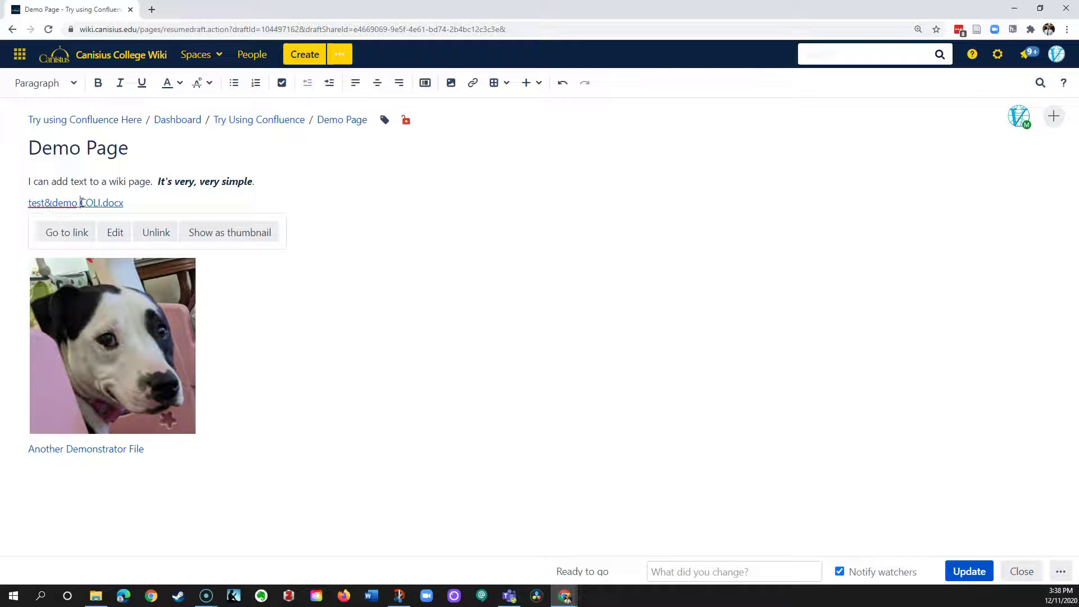
left_click(86, 204)
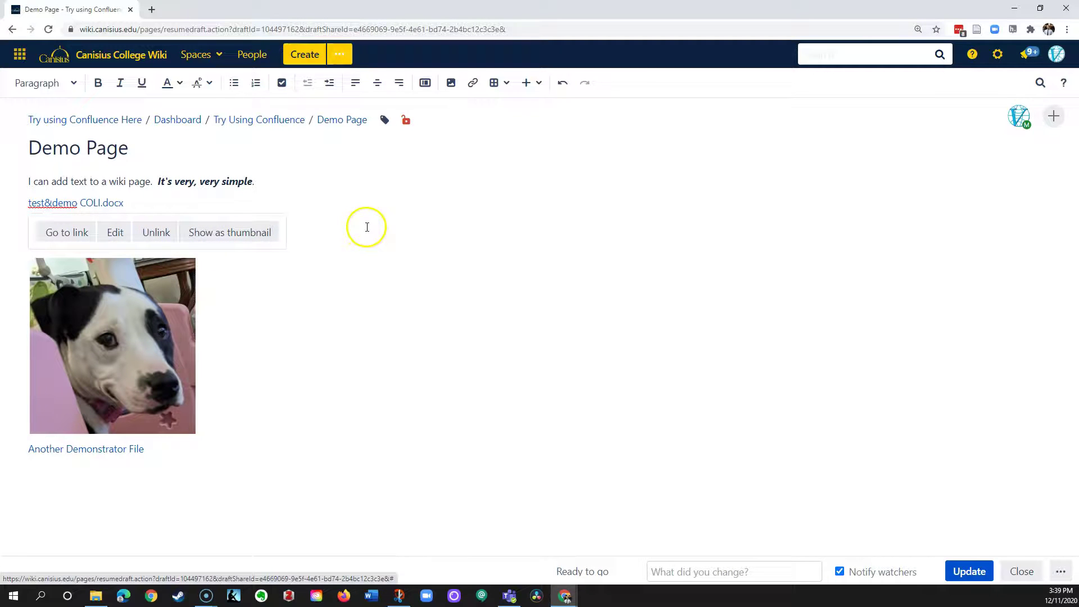
left_click(389, 261)
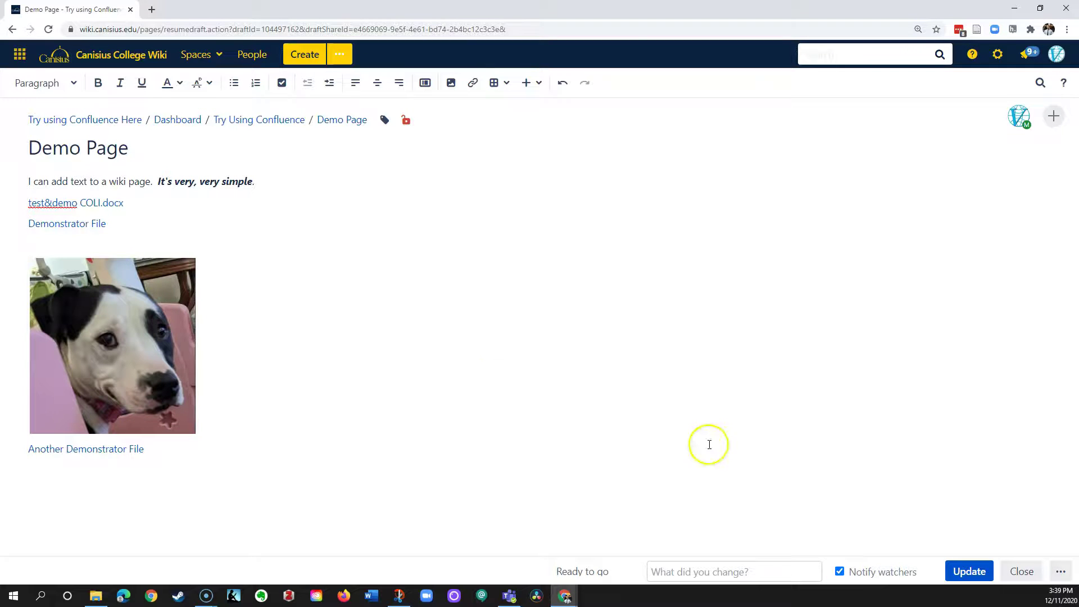
Step: Publish the Demo Page edits with Update and return to view mode
left_click(959, 571)
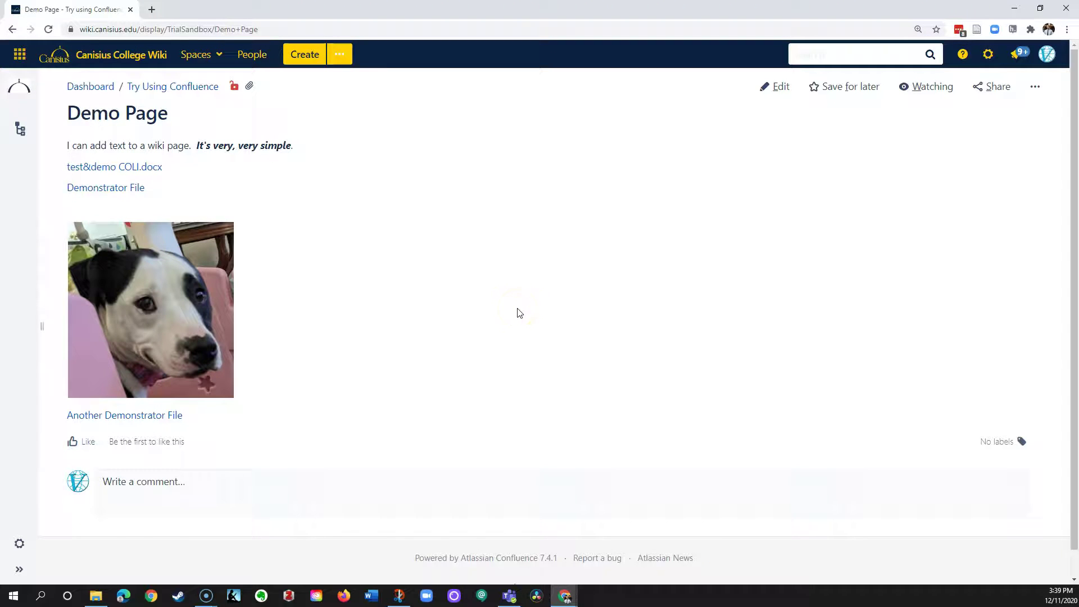
left_click(523, 309)
mouse_move(616, 309)
left_mouse_down()
mouse_move(690, 309)
mouse_move(675, 329)
mouse_move(683, 315)
left_mouse_up()
Step: Open the Demo Page's Attachments (3) list and preview test&demo COLI.pdf
left_click(1036, 89)
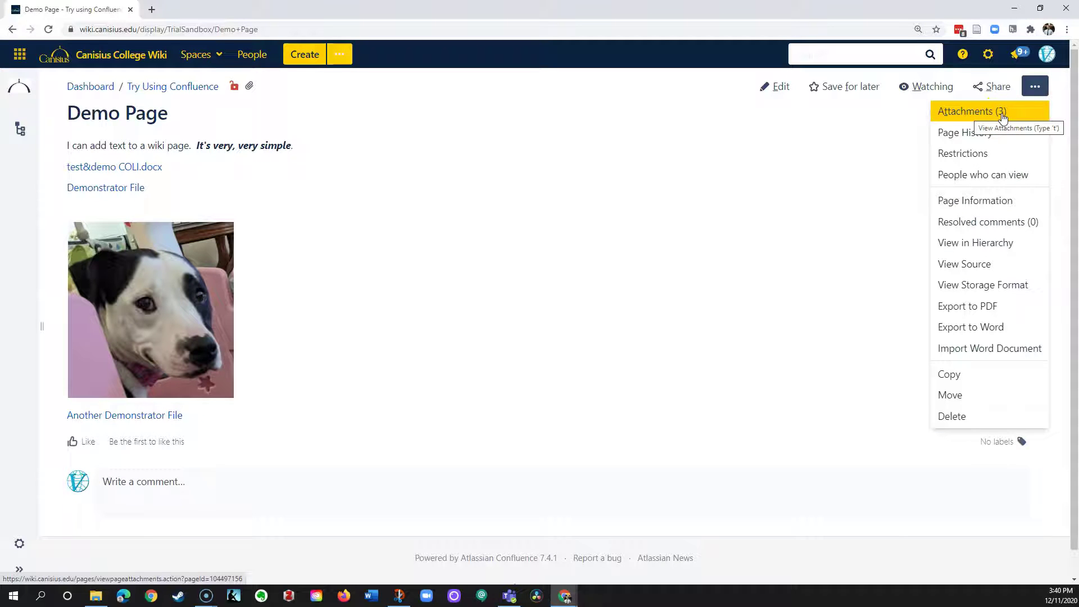
left_click(963, 115)
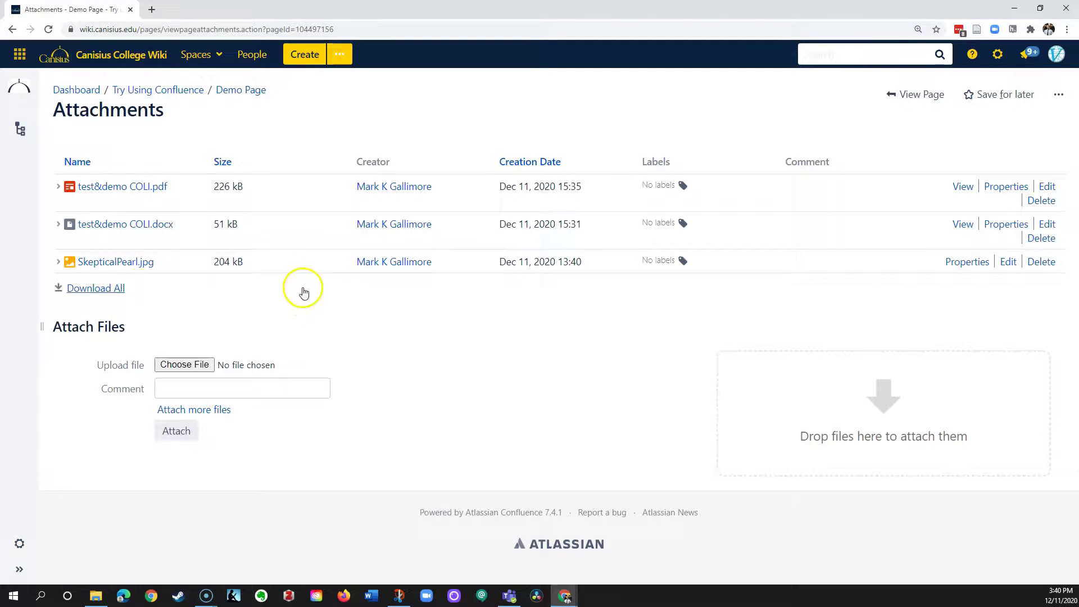
left_click(121, 186)
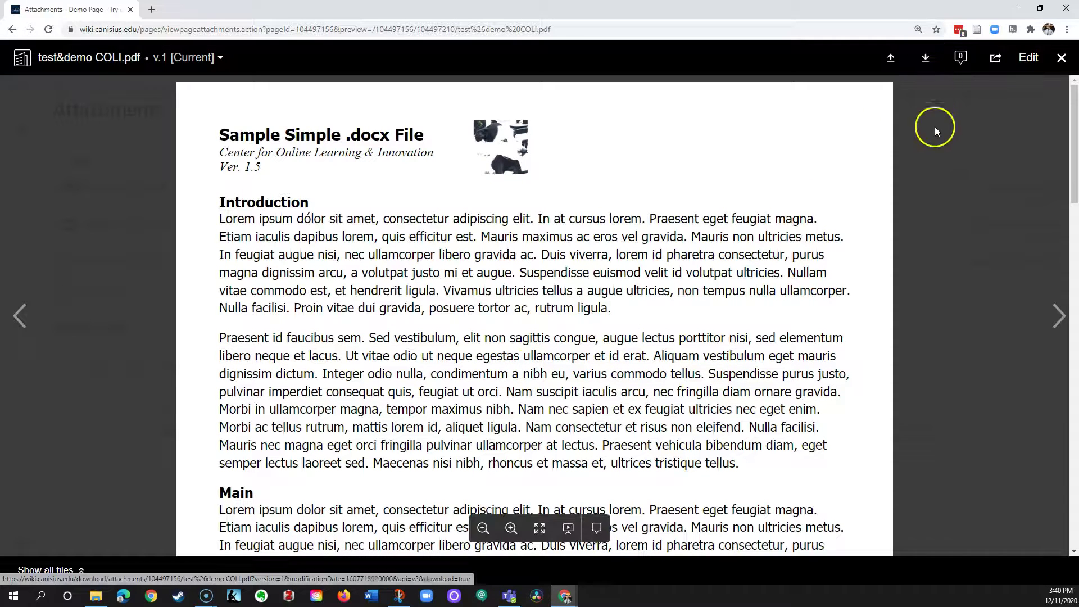
left_click(1061, 57)
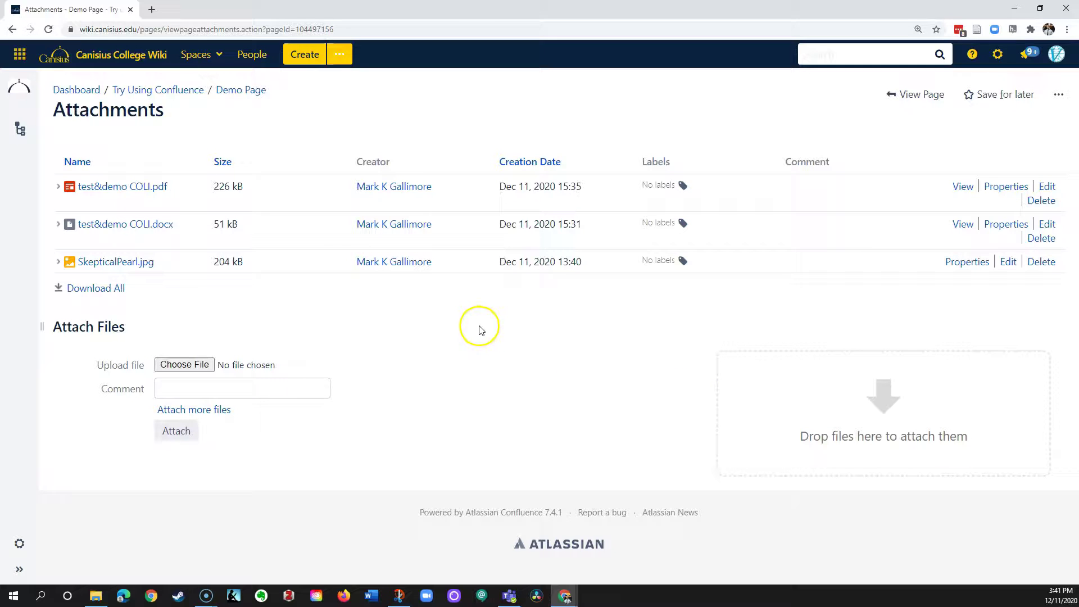
Step: Go back from the Attachments list to the Demo Page with View Page
left_click(924, 97)
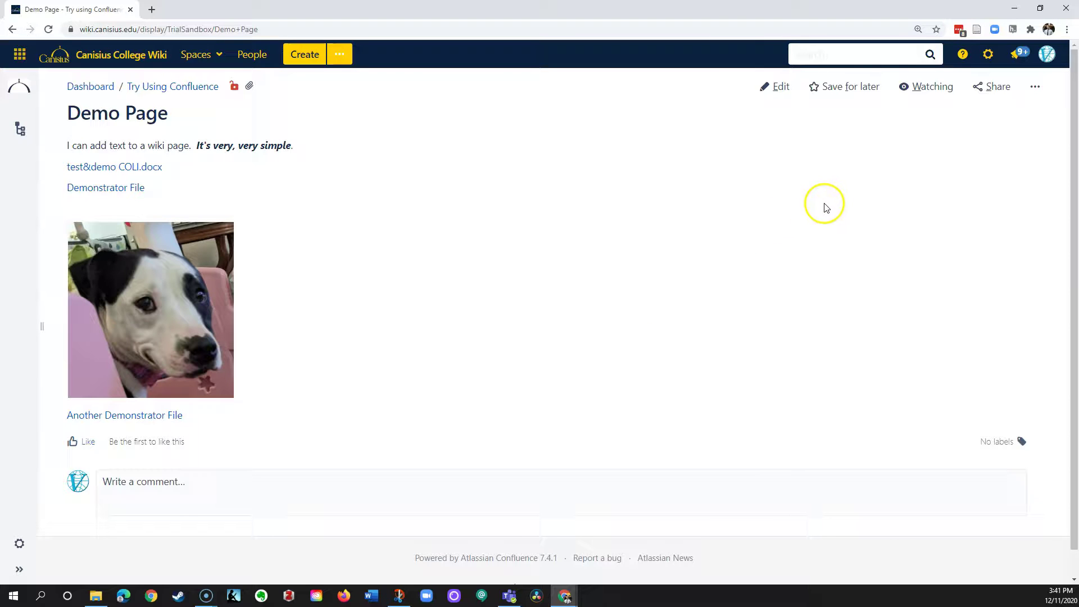
left_click(1036, 91)
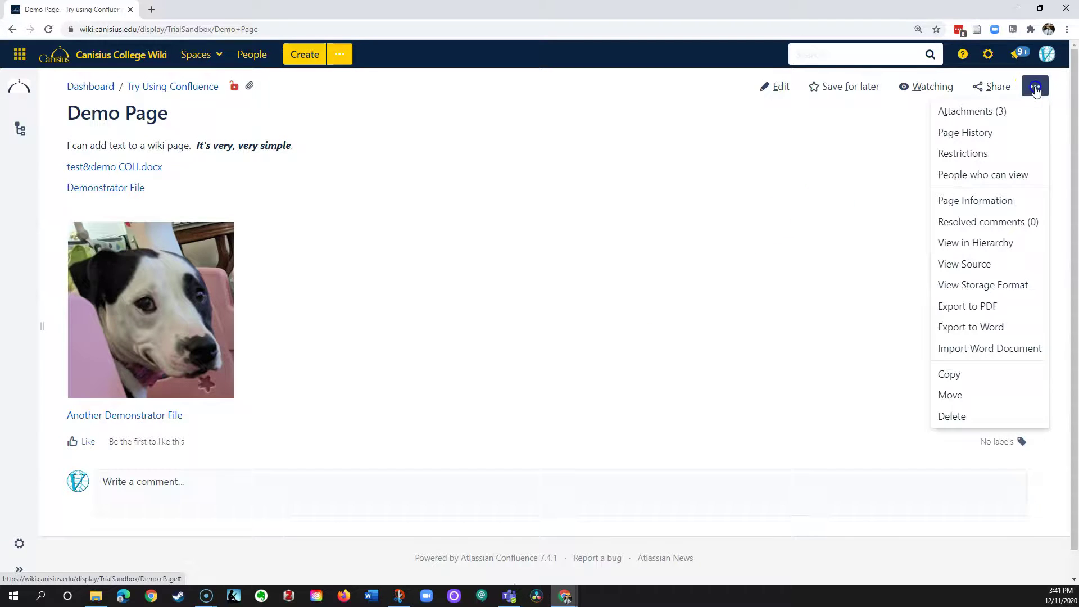
left_click(967, 112)
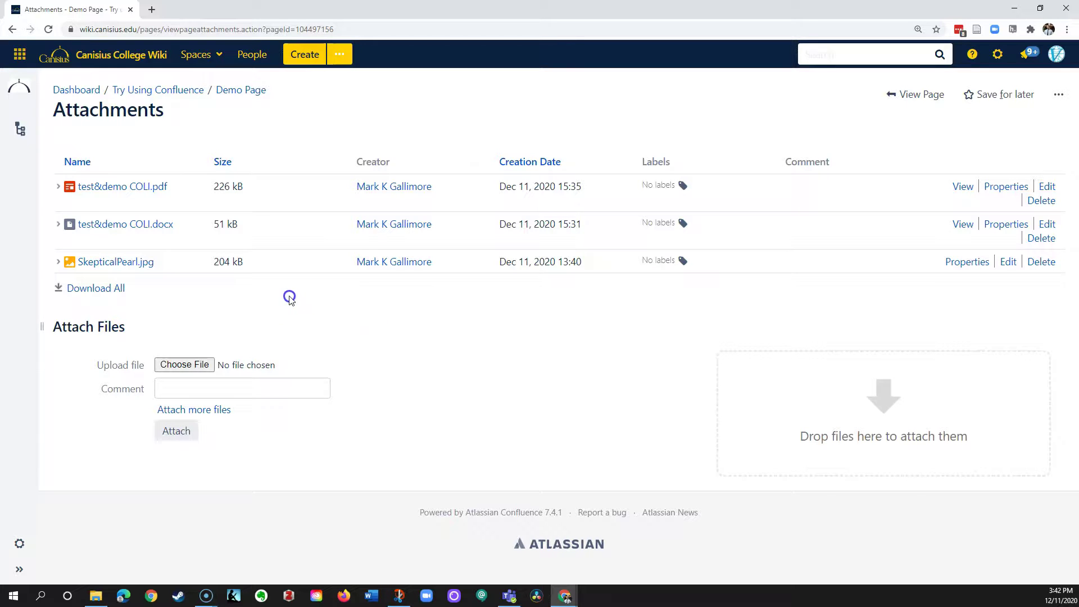
left_click(119, 188)
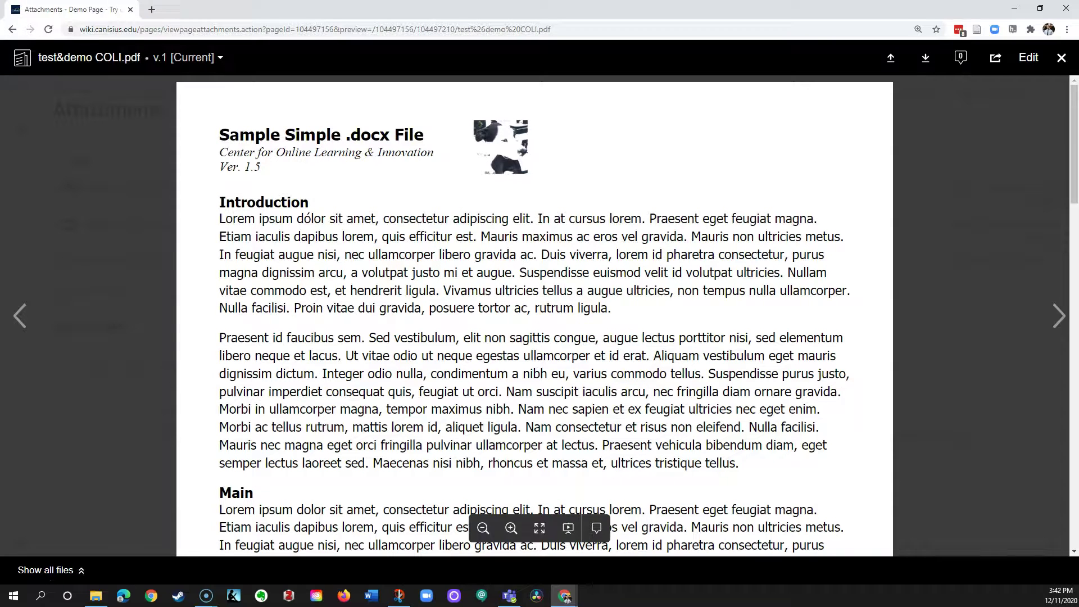
left_click(1062, 58)
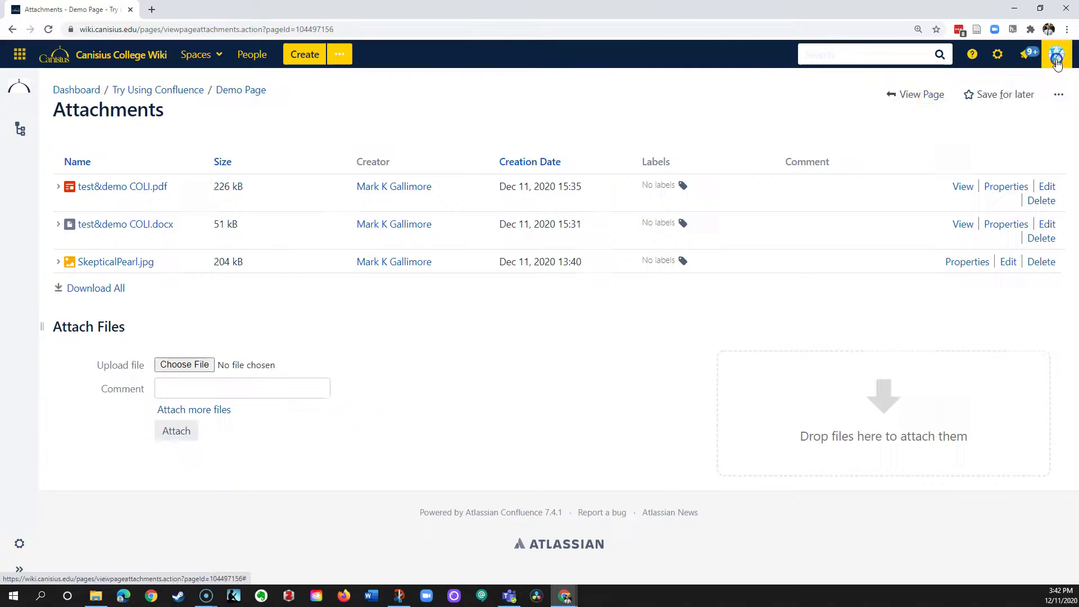
left_click(902, 93)
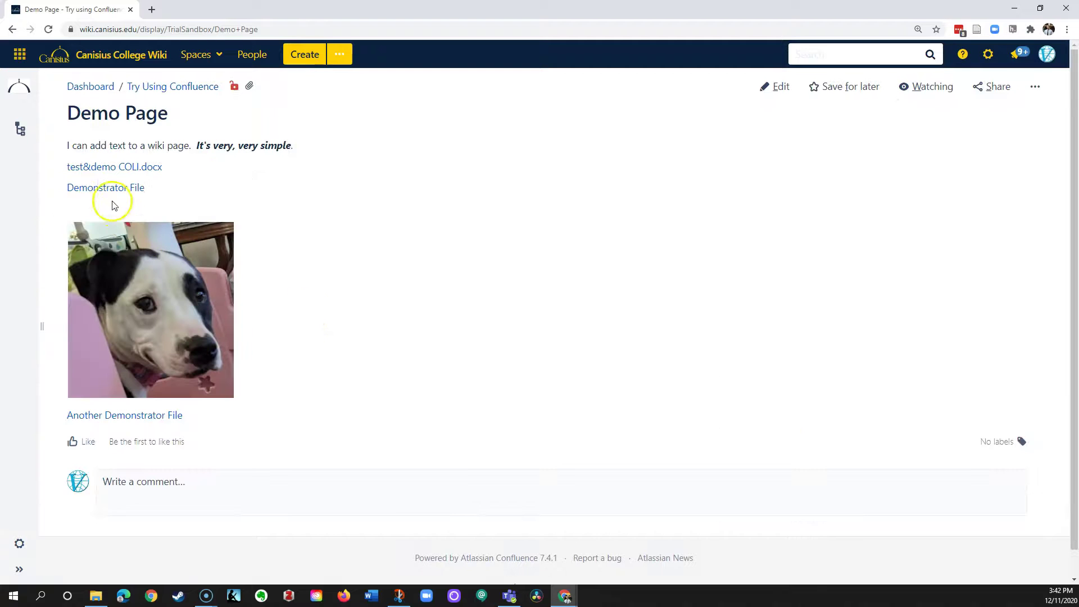
left_click(107, 172)
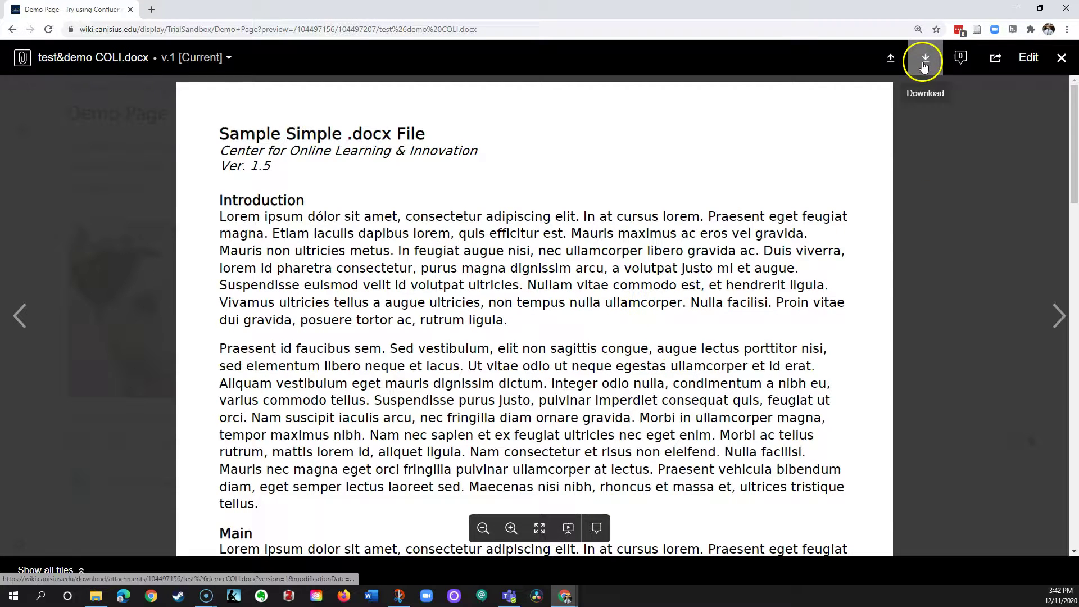
key("Escape")
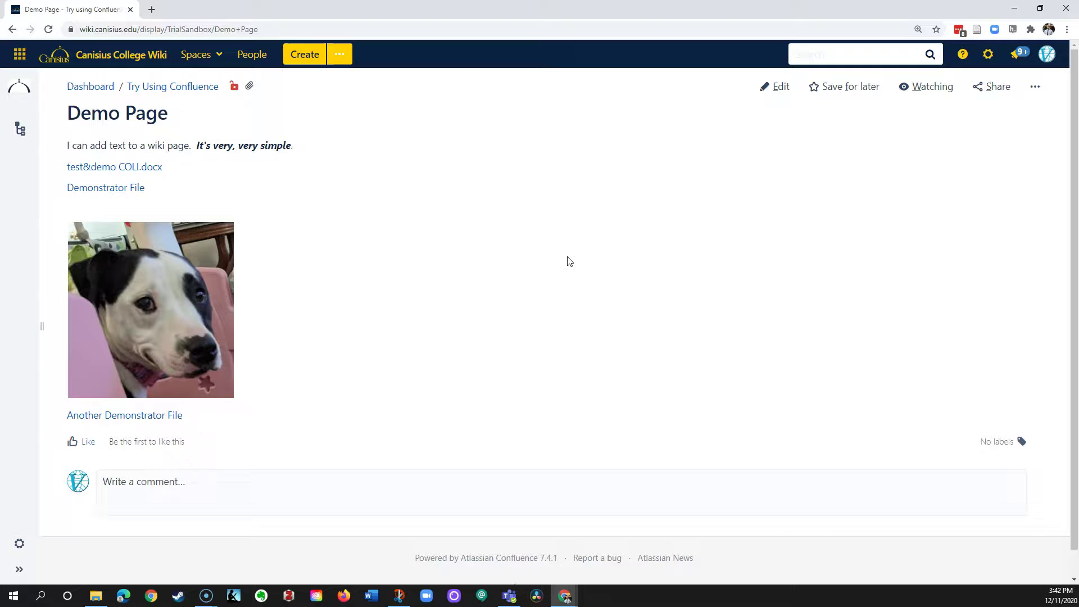
Step: Reopen the Demo Page in the editor and browse files on other pages without inserting any
left_click(759, 88)
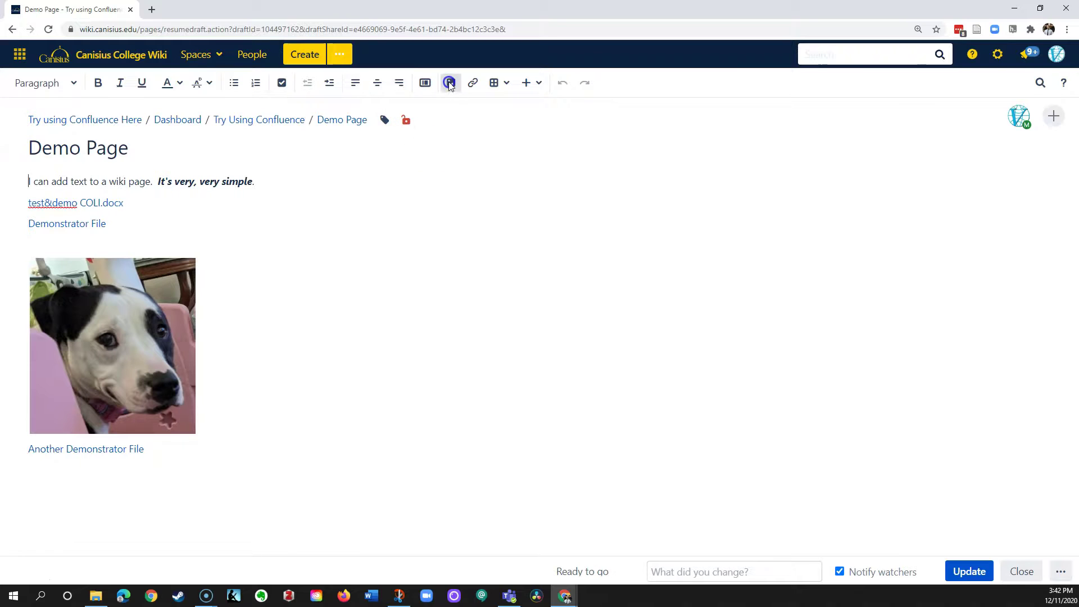
left_click(449, 84)
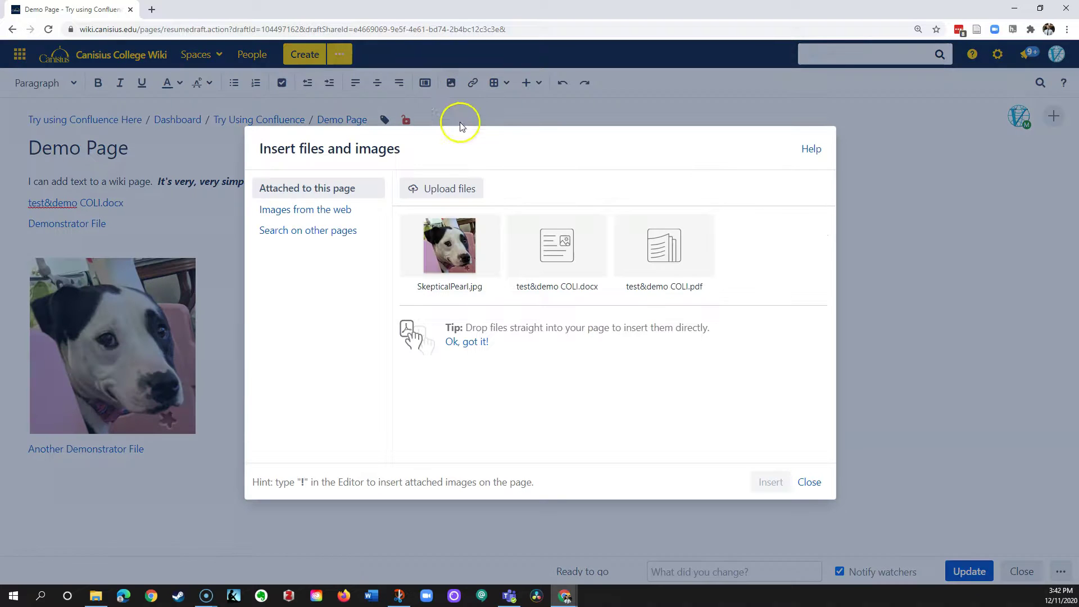
left_click(281, 238)
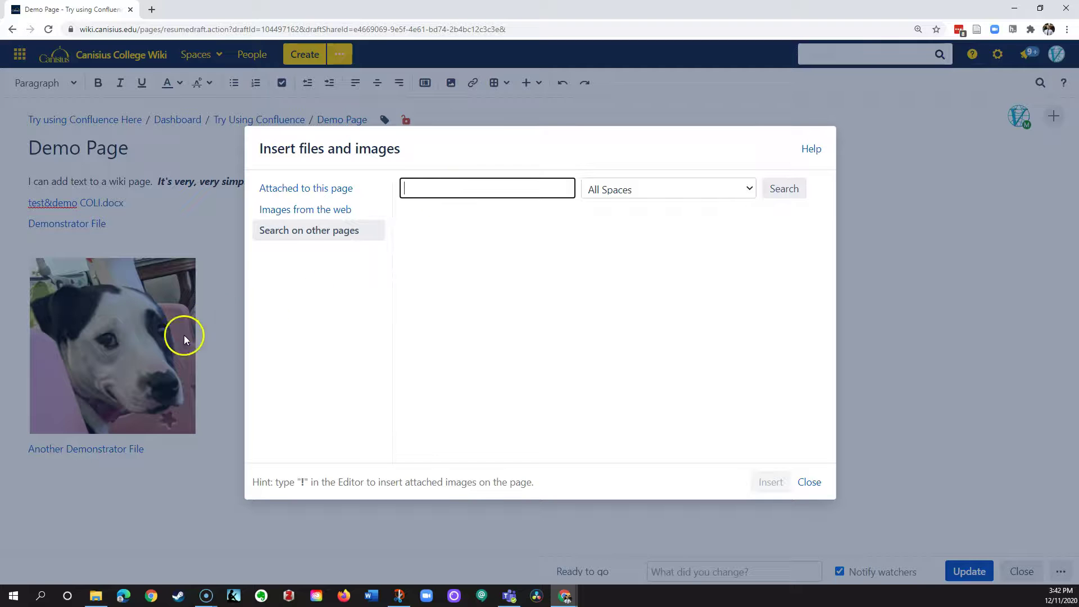
left_click(810, 482)
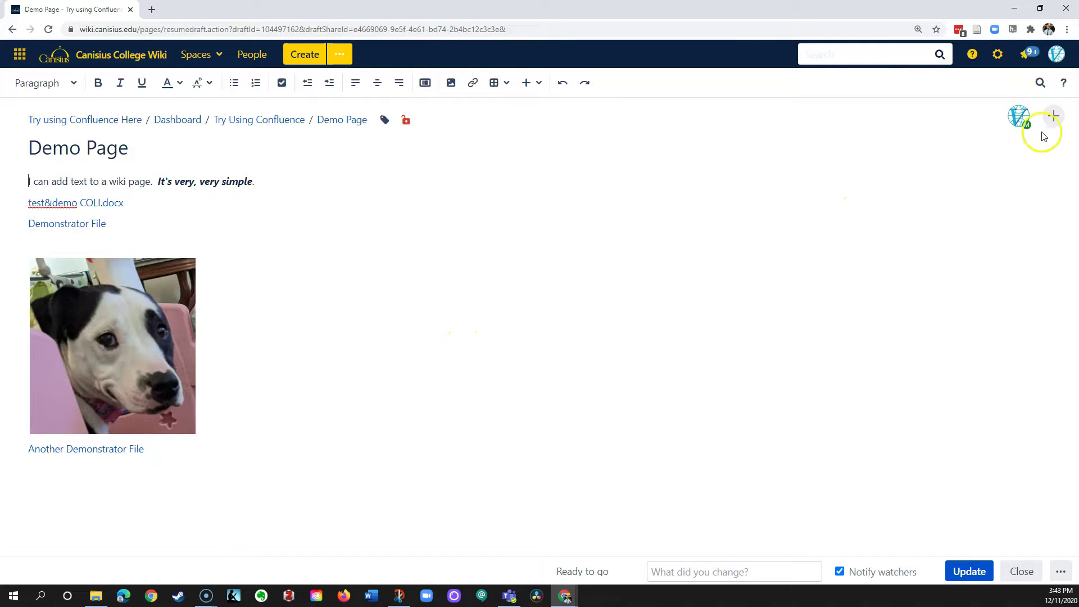
Step: Exit the editor with Close instead of Update, discarding any edits to the Demo Page
left_click(1021, 571)
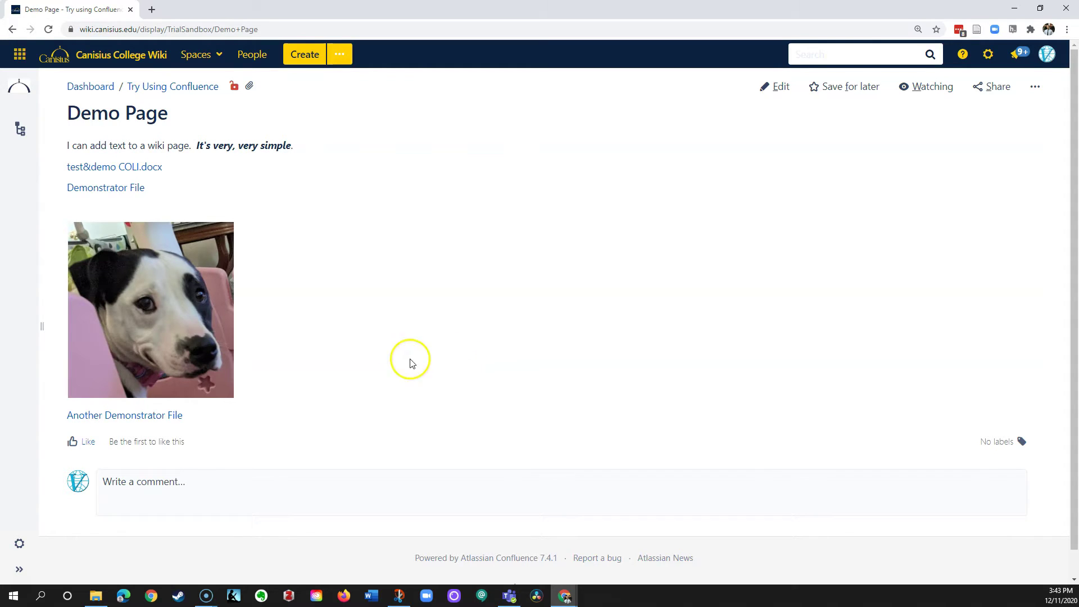
left_click(1035, 86)
left_click(959, 109)
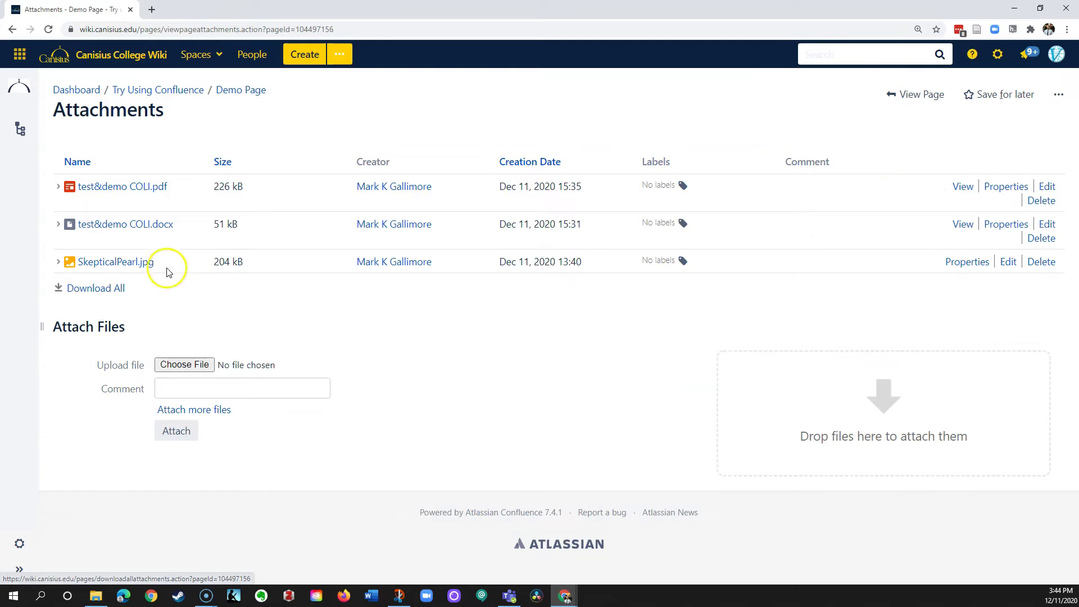
left_click(137, 261)
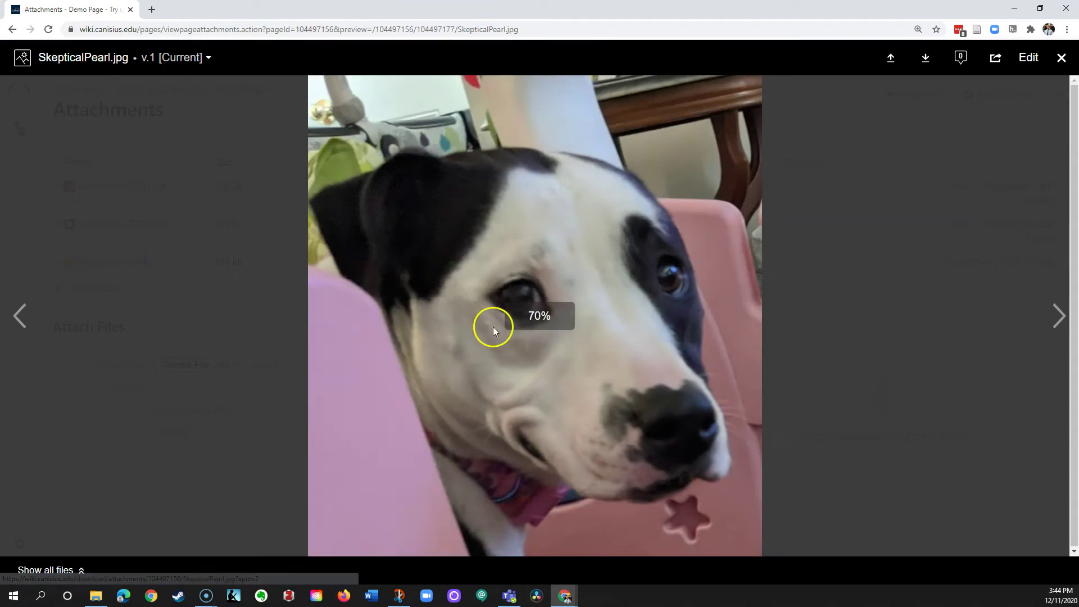
key("Escape")
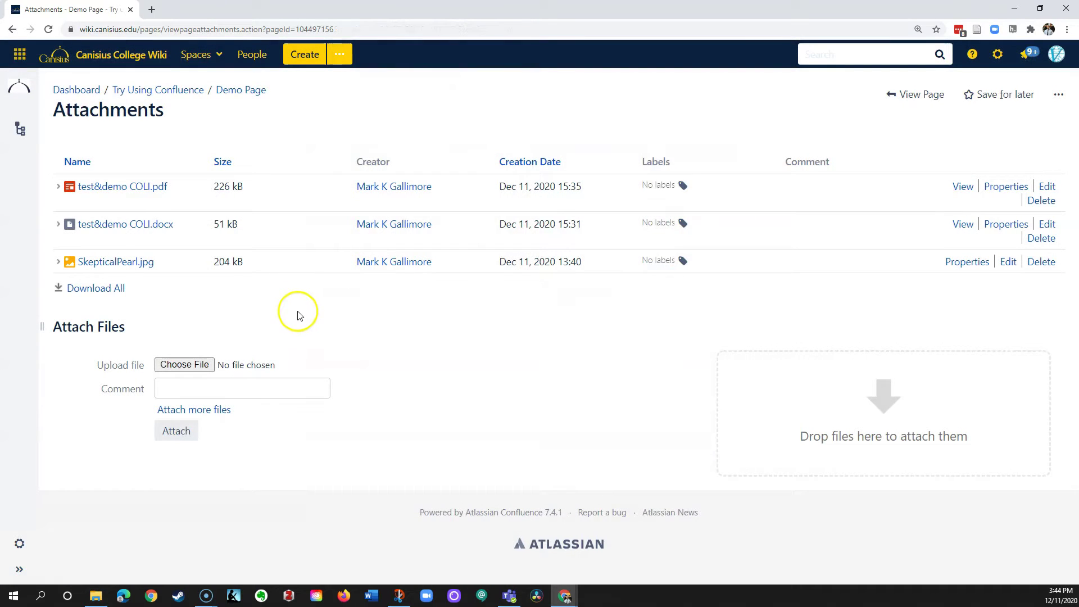
left_click(247, 91)
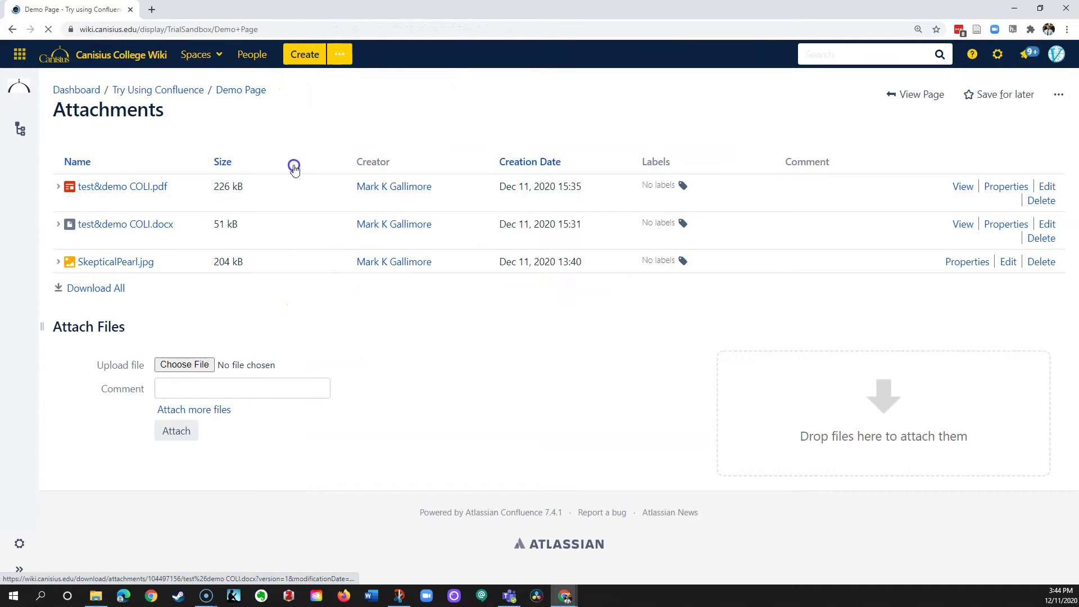